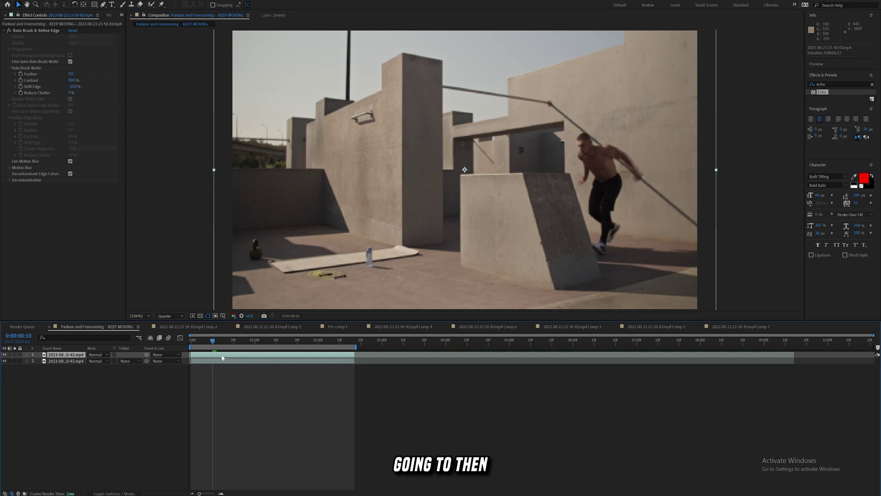
# Step: Duplicate the roto-brushed parkour layer with Ctrl+D, giving three layers
pyautogui.hotkey('ctrl', 'd')
# Step: Pre-compose the duplicated middle layer into Comp 8, moving all attributes into it
pyautogui.click(221, 363)
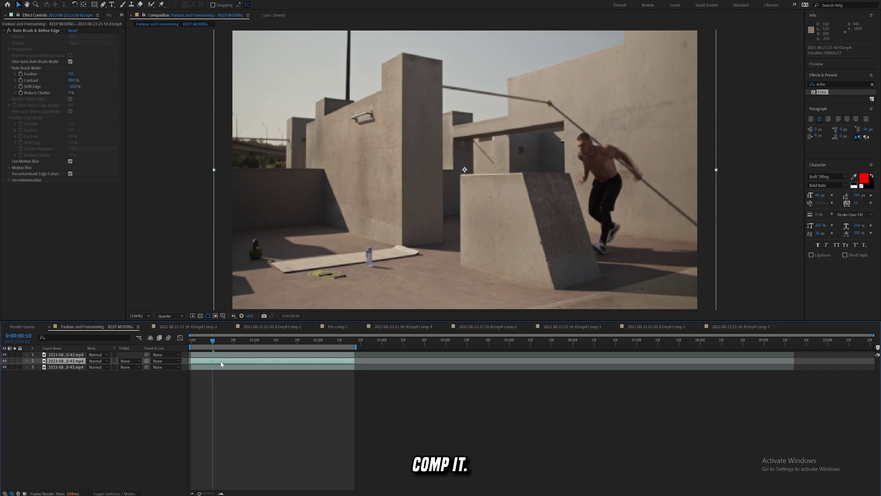
pyautogui.hotkey('ctrl', 'shift', 'c')
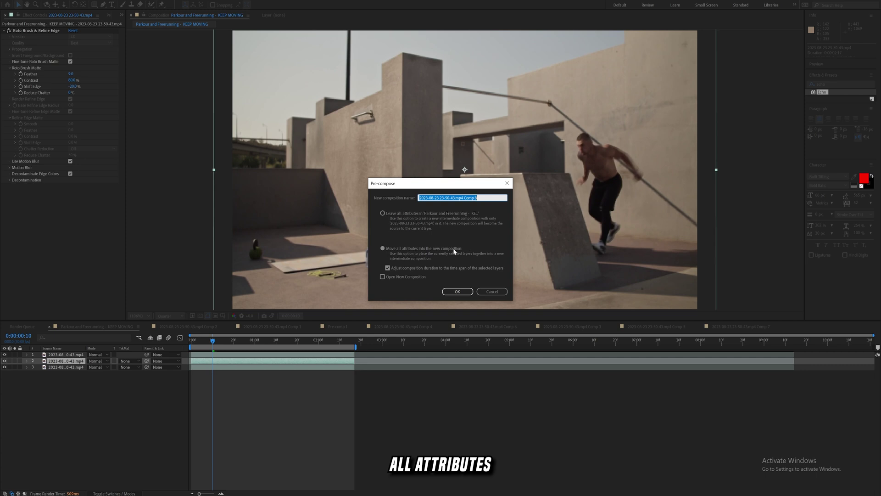
pyautogui.click(457, 292)
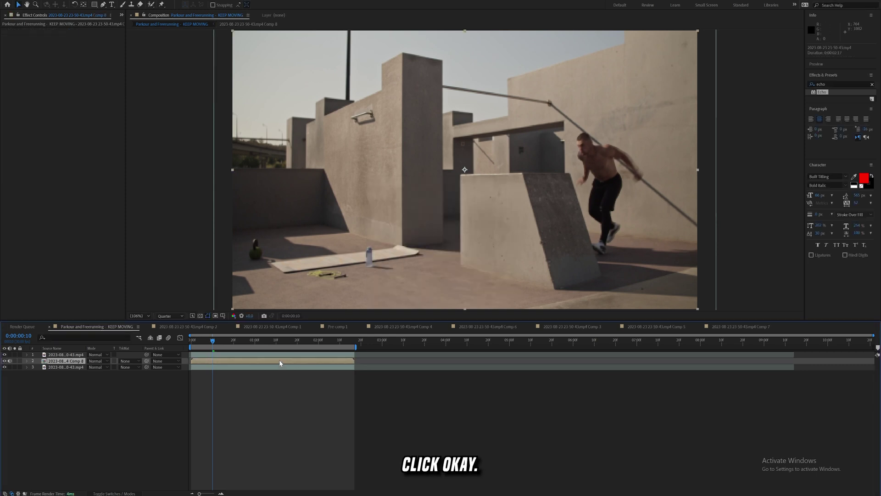
pyautogui.hotkey('ctrl', 'space')
# Step: Apply Echo one frame in and keyframe Echo Time, Number Of Echoes, Starting Intensity and Decay
pyautogui.write('echo')
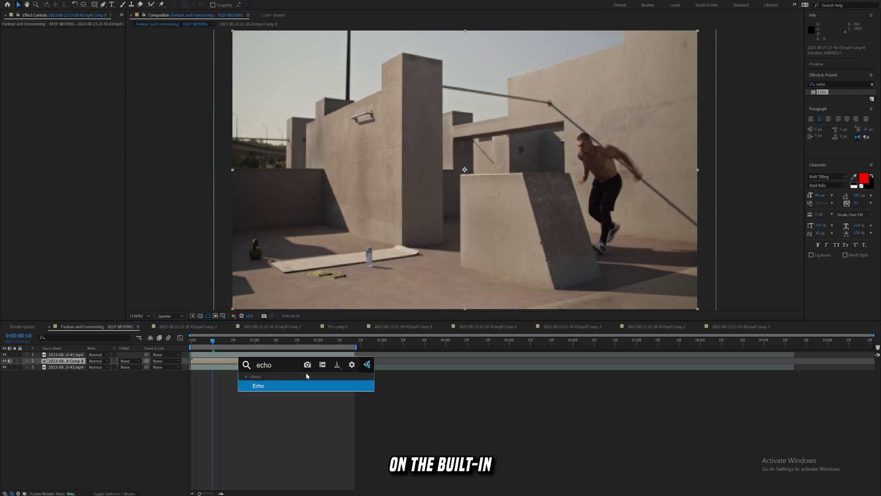
pyautogui.click(302, 386)
pyautogui.press('pagedown')
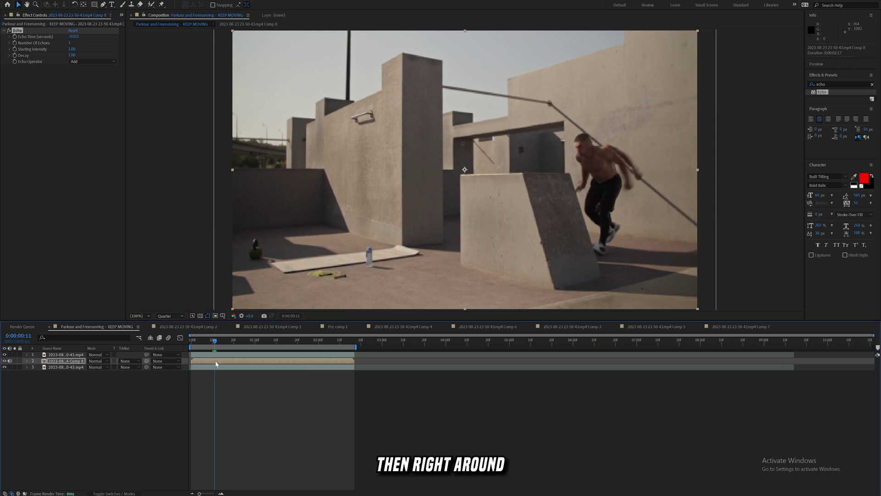
pyautogui.click(15, 36)
pyautogui.click(14, 43)
pyautogui.click(15, 49)
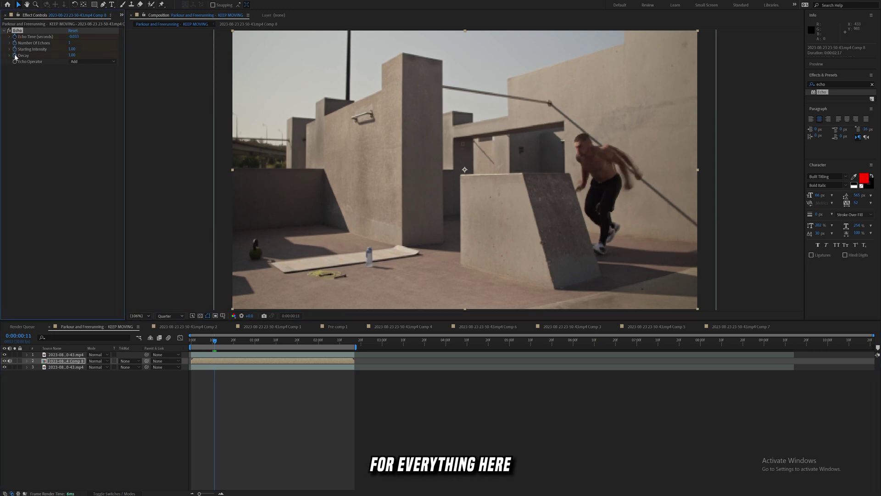
pyautogui.click(15, 68)
# Step: Set Echo to Composite In Back, time -0.1, 3 echoes, intensity 1, decay 0.8
pyautogui.click(79, 63)
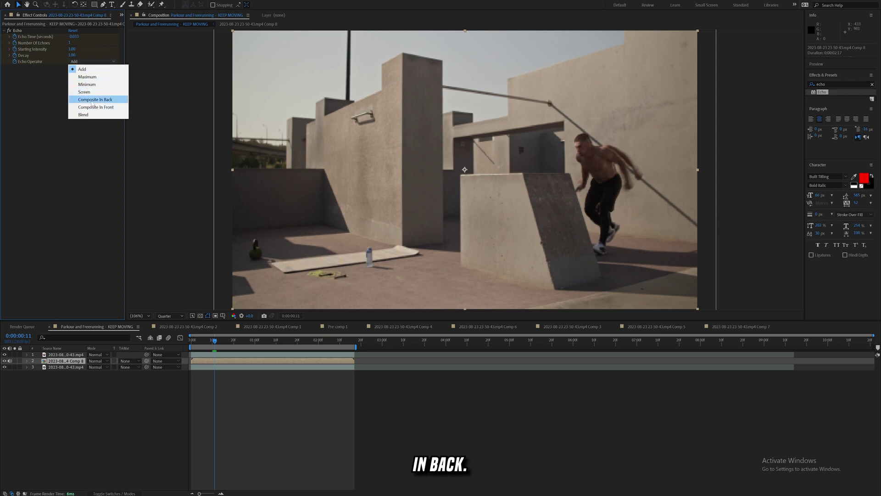
pyautogui.click(90, 99)
pyautogui.click(73, 37)
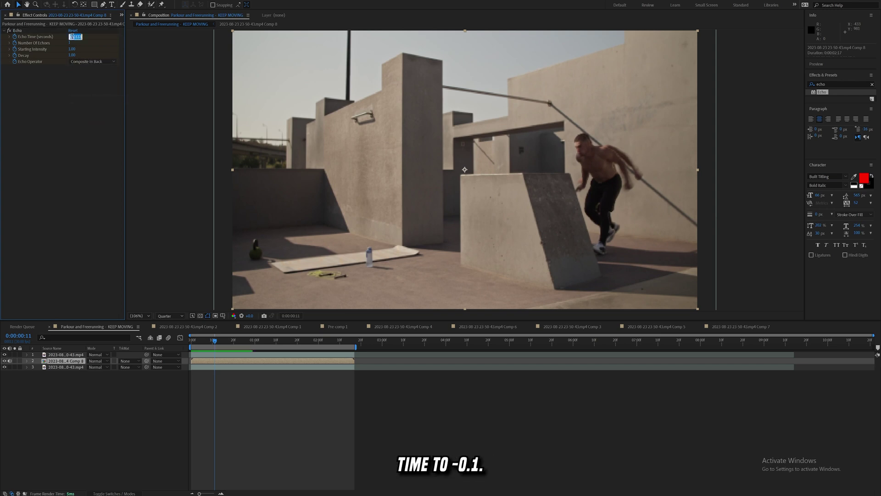
pyautogui.press('Return')
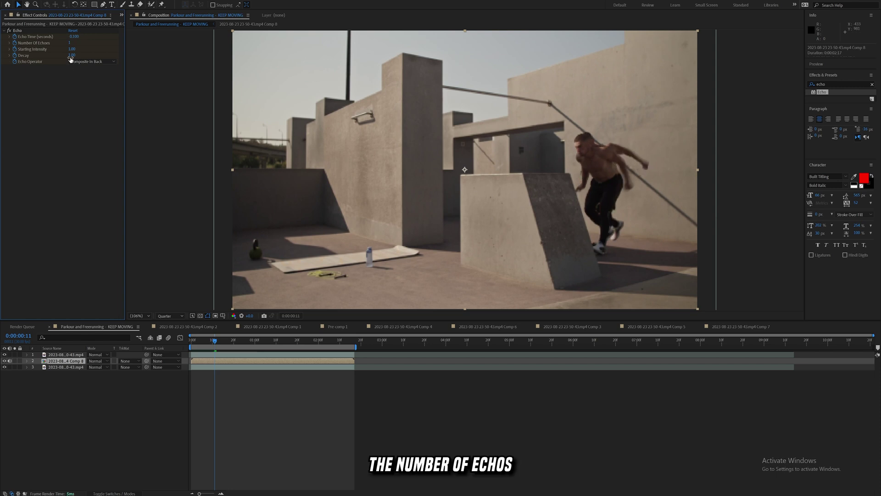
pyautogui.click(69, 42)
pyautogui.write('3')
pyautogui.press('Return')
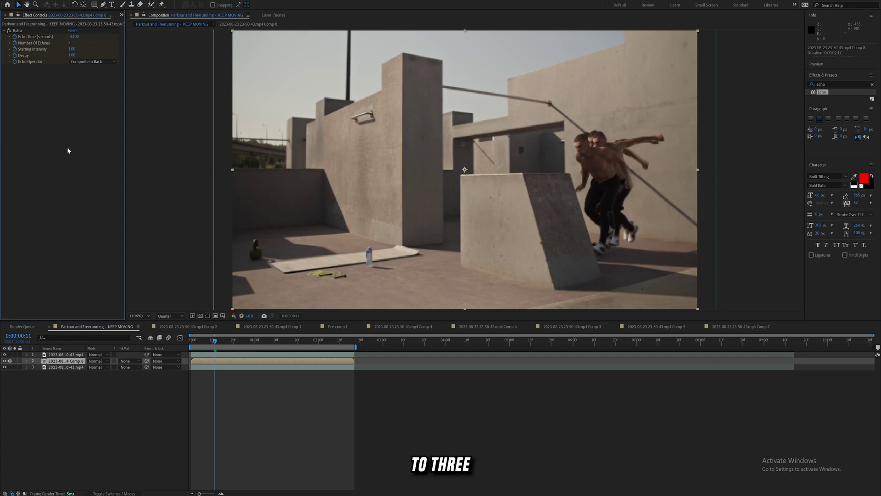
pyautogui.click(72, 49)
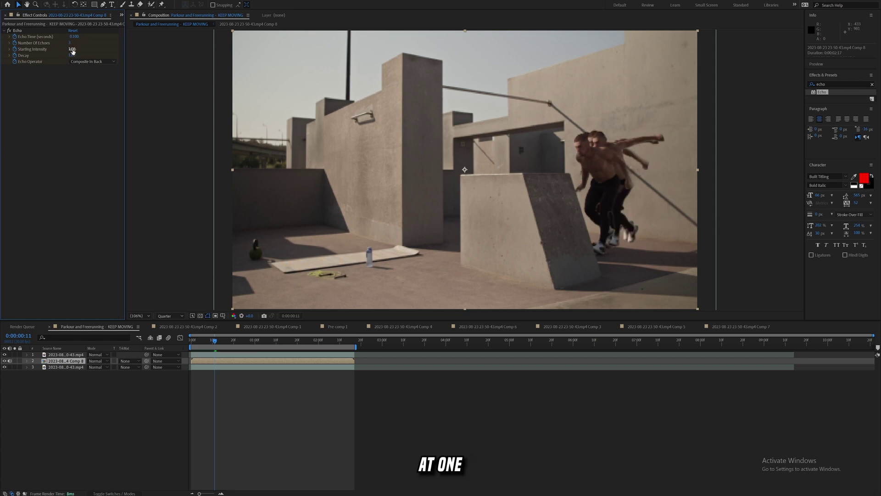
pyautogui.press('Tab')
pyautogui.write('0')
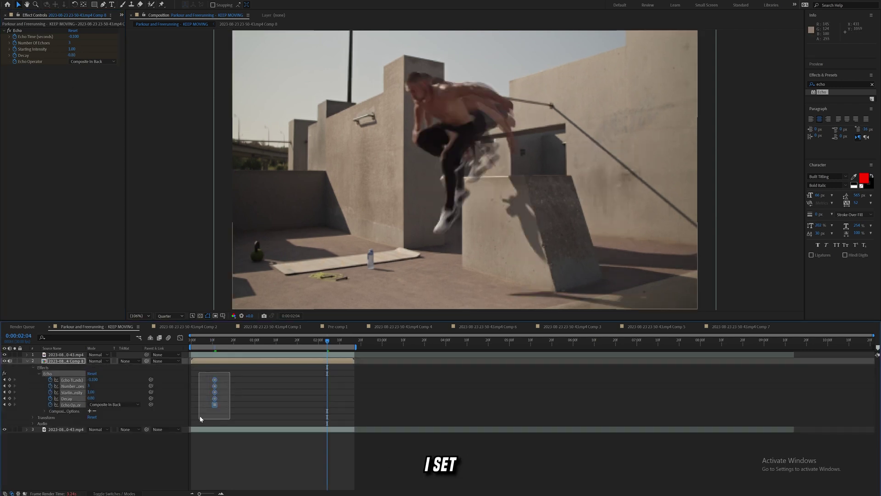
pyautogui.moveTo(200, 415); pyautogui.dragTo(195, 420)
# Step: At 0:00:02:04, key Echo to 30 echoes, 0.73 starting intensity and 0.95 decay
pyautogui.click(327, 361)
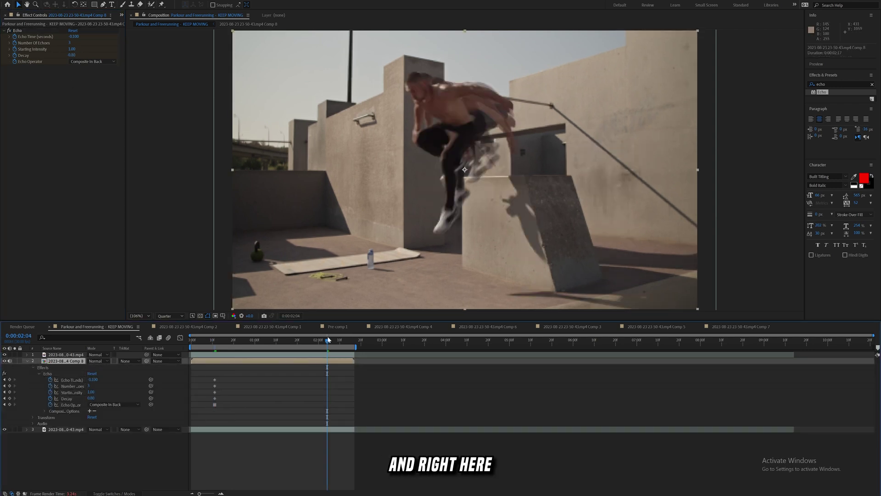
pyautogui.click(331, 396)
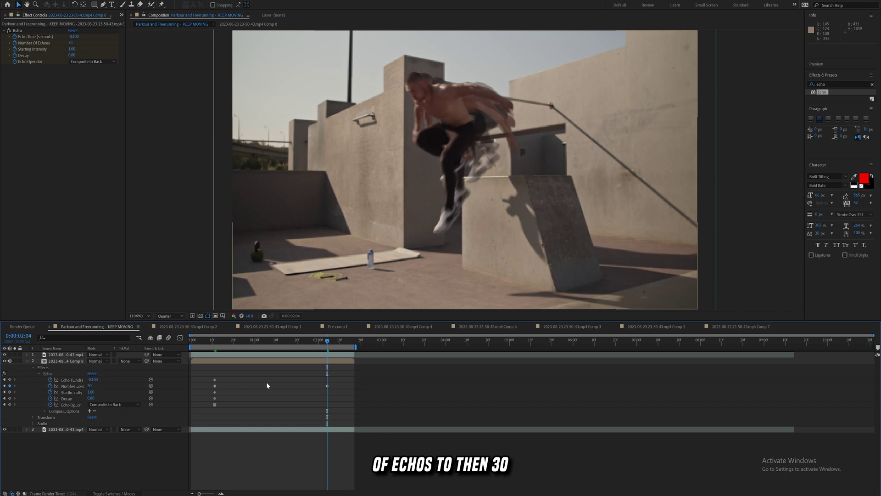
pyautogui.click(91, 392)
pyautogui.write('0')
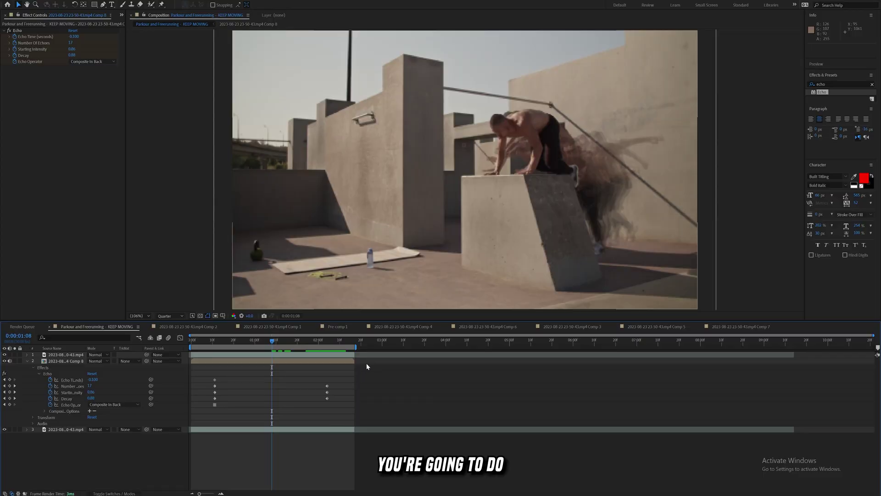
pyautogui.moveTo(366, 363); pyautogui.dragTo(197, 428)
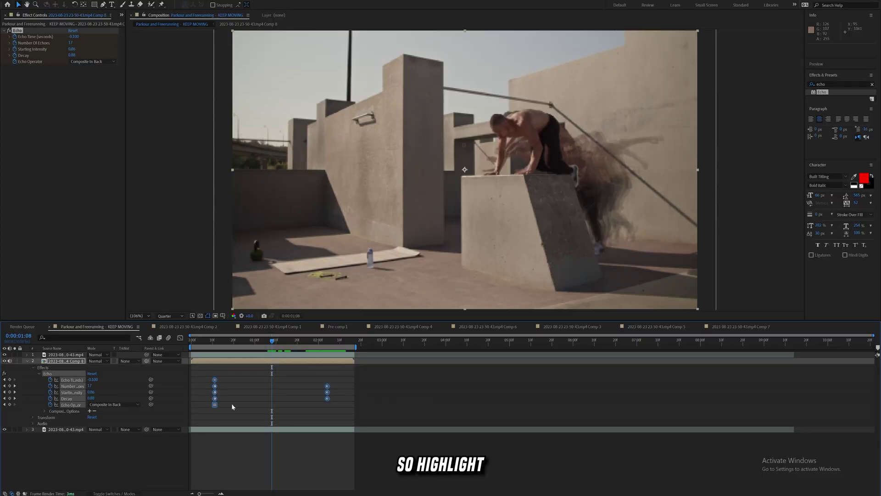
# Step: Apply Easy Ease to all the selected Echo keyframes
pyautogui.rightClick(215, 386)
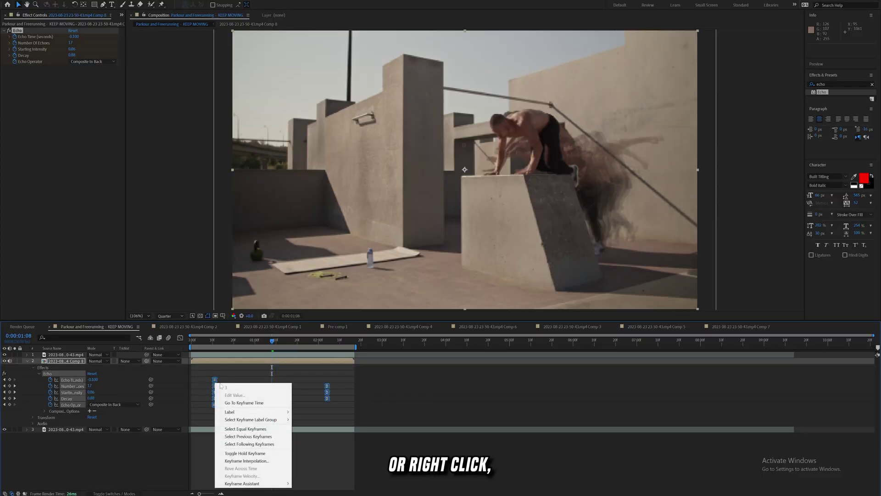
pyautogui.moveTo(251, 484)
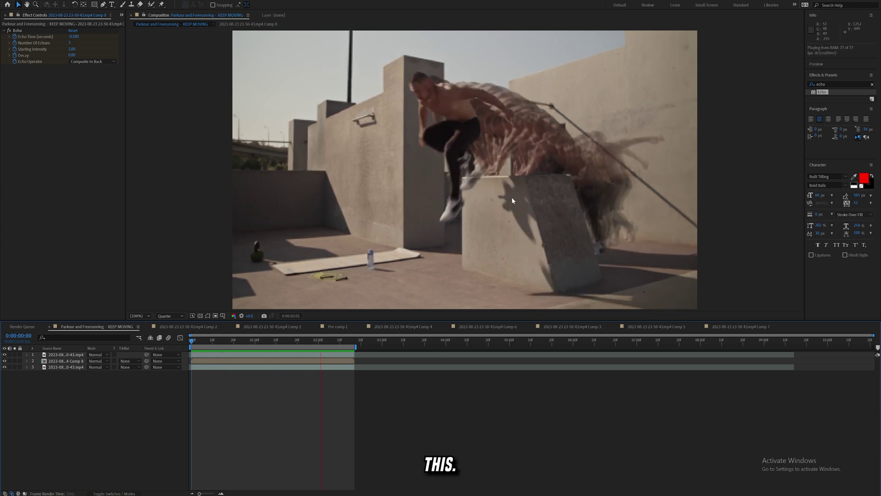
# Step: Apply Turbulent Displace to the precomp, raising its Amount and shrinking its Size
pyautogui.click(342, 363)
pyautogui.hotkey('ctrl', 'space')
pyautogui.write('turb')
pyautogui.press('Return')
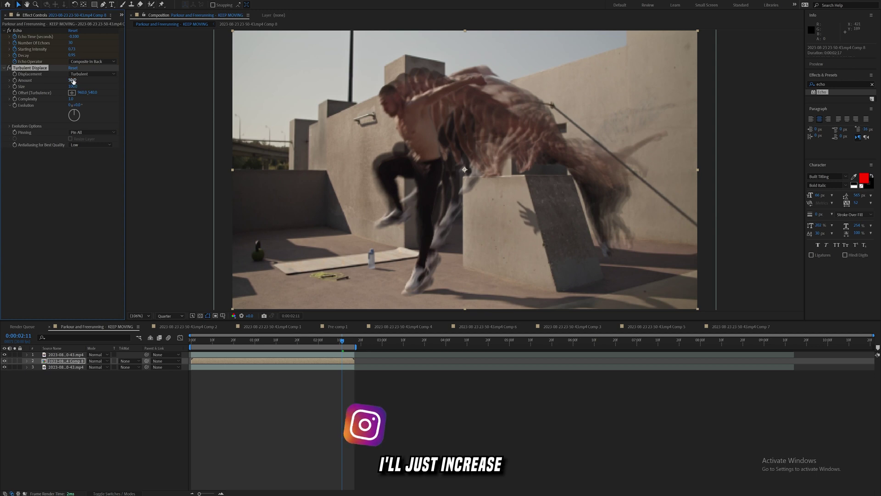
pyautogui.moveTo(71, 80); pyautogui.dragTo(84, 82)
pyautogui.click(73, 80)
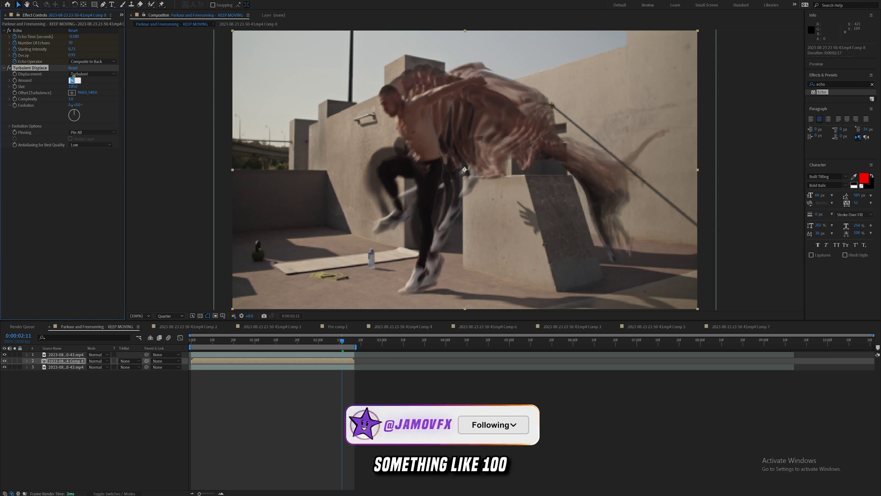
pyautogui.press('Return')
pyautogui.moveTo(73, 86); pyautogui.dragTo(56, 90)
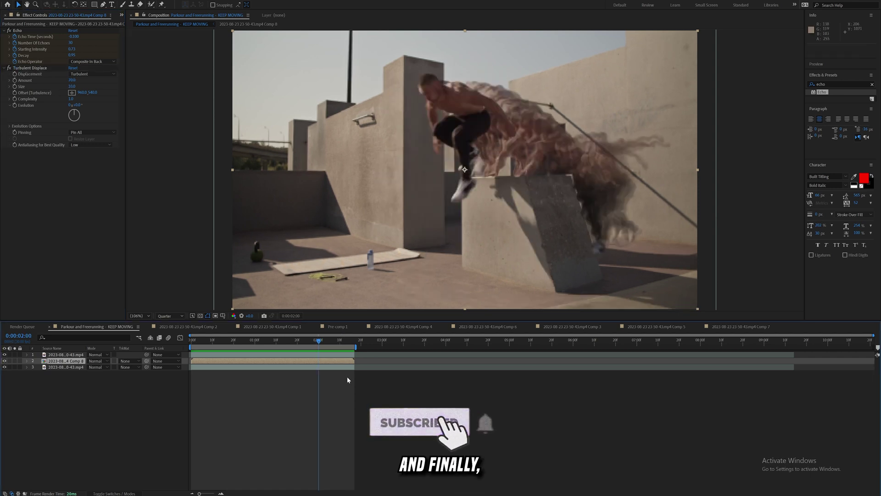
# Step: Search effects for 'heat' and apply uni.Heatwave to the precomp
pyautogui.hotkey('ctrl', 'space')
pyautogui.write('heat')
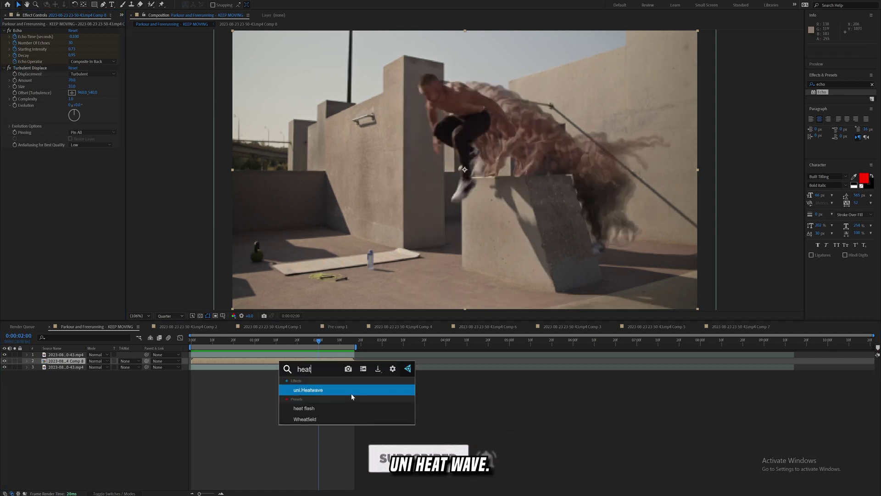
pyautogui.click(352, 391)
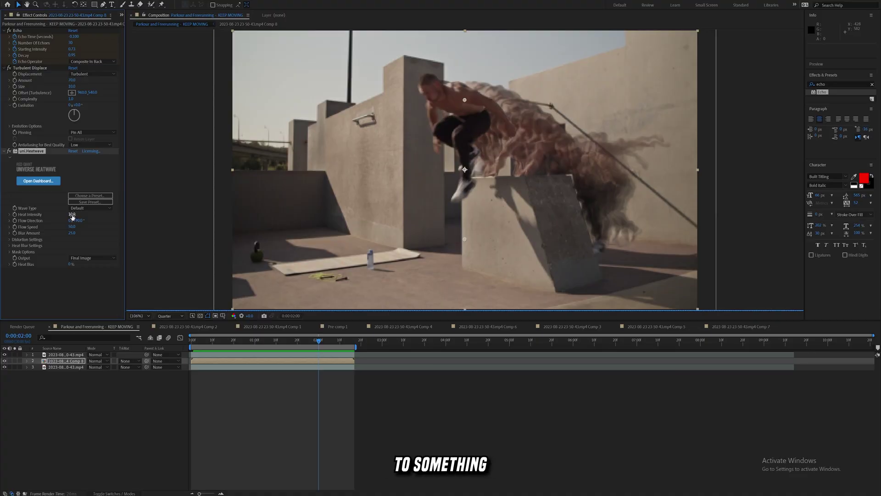
# Step: Set Heatwave's Heat Intensity to 50 and Blur Amount to 10
pyautogui.click(72, 215)
pyautogui.write('50')
pyautogui.press('Return')
pyautogui.click(72, 233)
pyautogui.write('1')
pyautogui.press('Return')
# Step: Apply Tritone and set its midtones to a deep red (B00000)
pyautogui.hotkey('ctrl', 'space')
pyautogui.write('tir')
pyautogui.press('BackSpace')
pyautogui.press('BackSpace')
pyautogui.press('BackSpace')
pyautogui.write('tri')
pyautogui.press('Return')
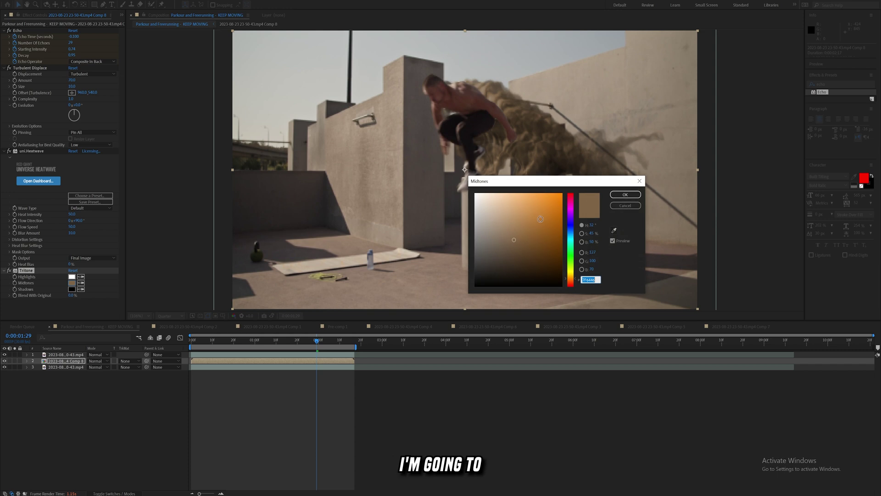
pyautogui.moveTo(574, 210)
pyautogui.mouseDown()
pyautogui.moveTo(575, 188)
pyautogui.moveTo(602, 225)
pyautogui.mouseUp()
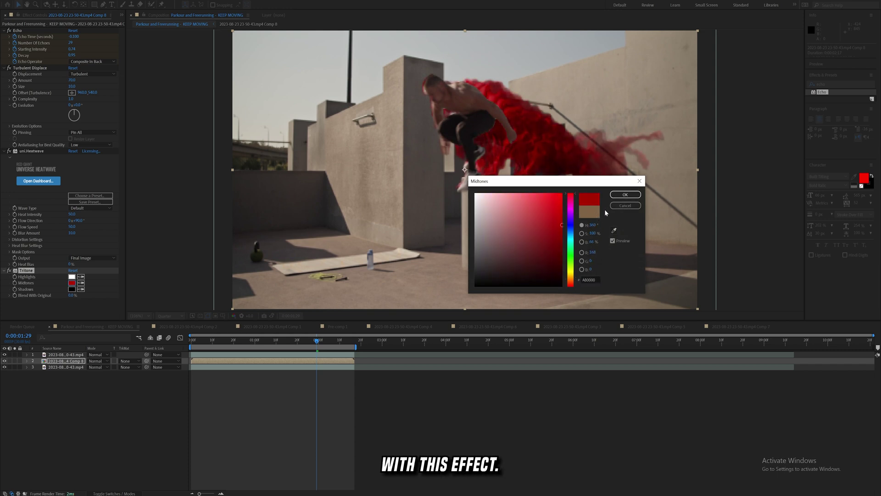
pyautogui.click(625, 194)
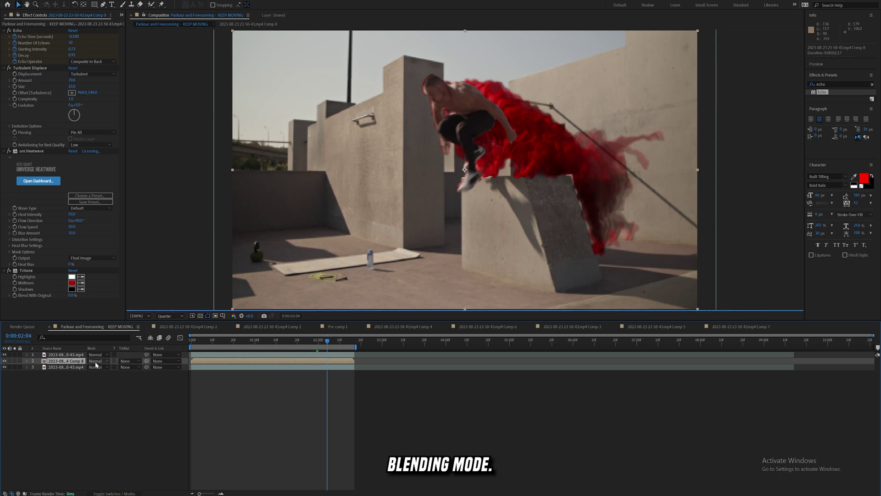
# Step: Show the blending mode column and set the precomp to Screen
pyautogui.click(102, 362)
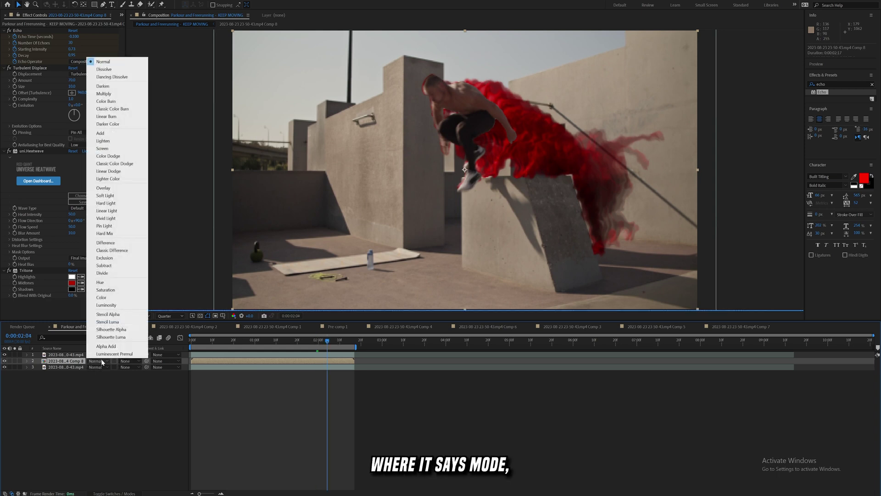
pyautogui.click(141, 411)
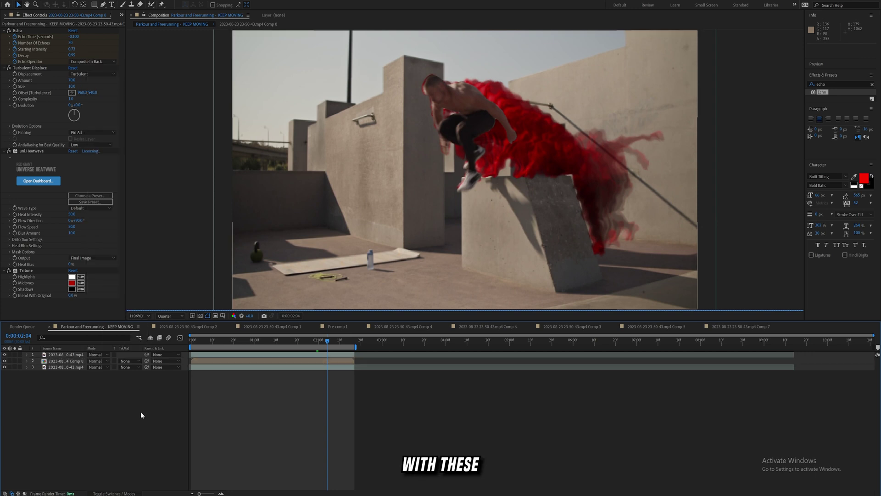
pyautogui.click(119, 492)
pyautogui.click(119, 492)
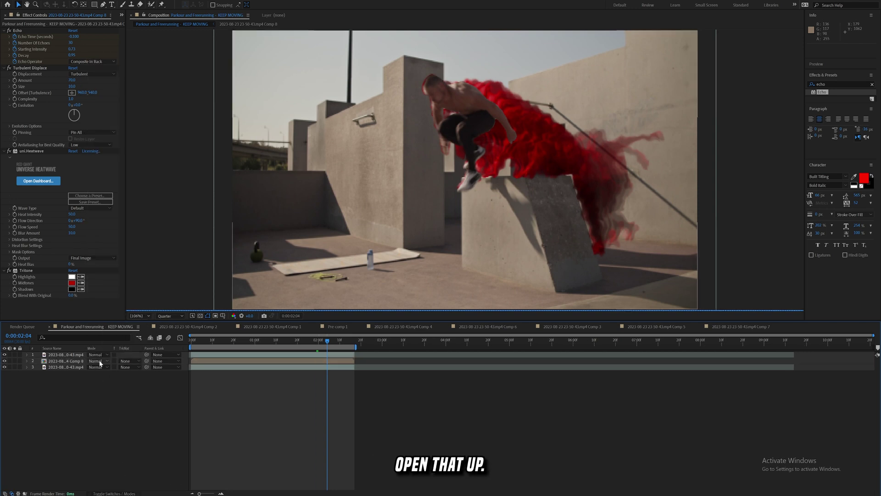
pyautogui.click(100, 361)
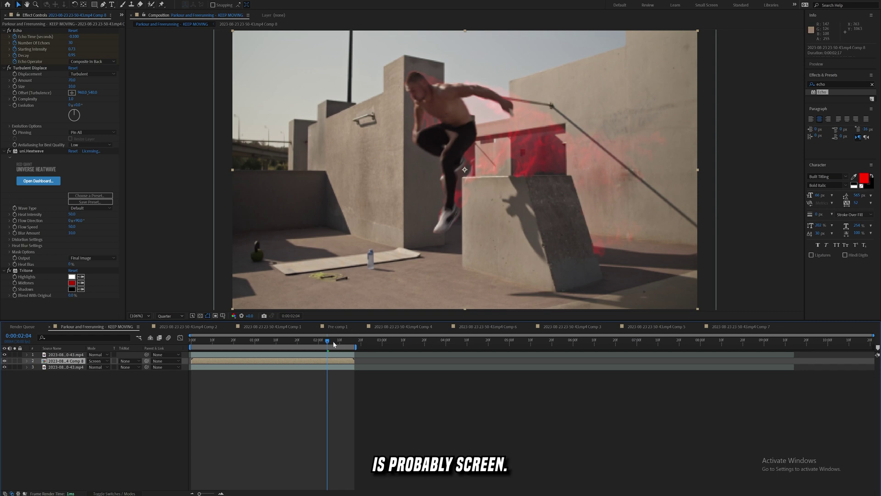
# Step: Preview the smoke layer in Hue blending, then return it to Screen
pyautogui.click(97, 361)
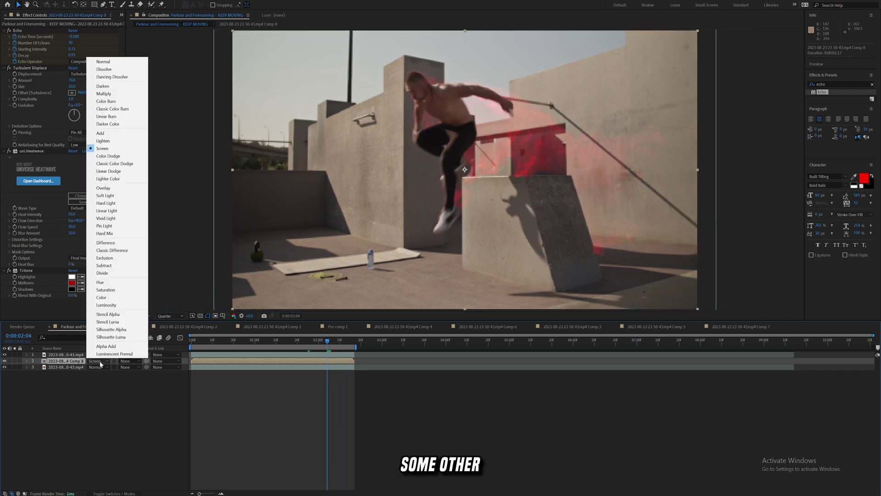
pyautogui.click(109, 282)
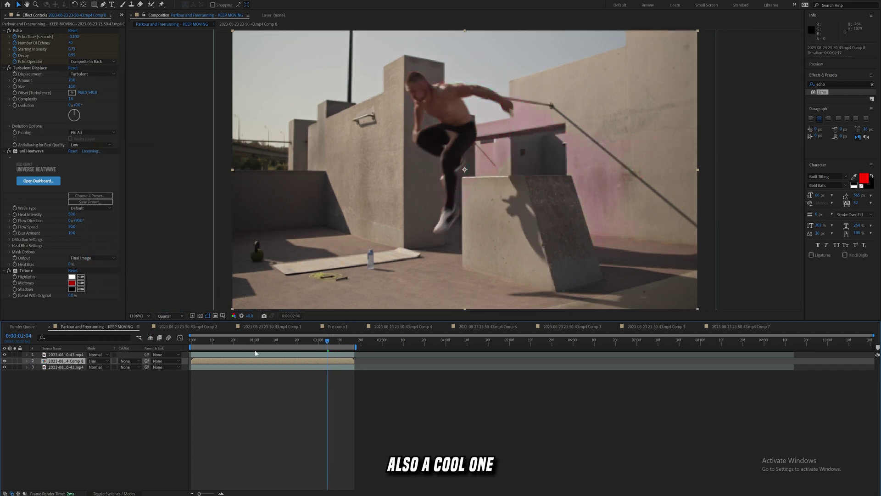
pyautogui.press('space')
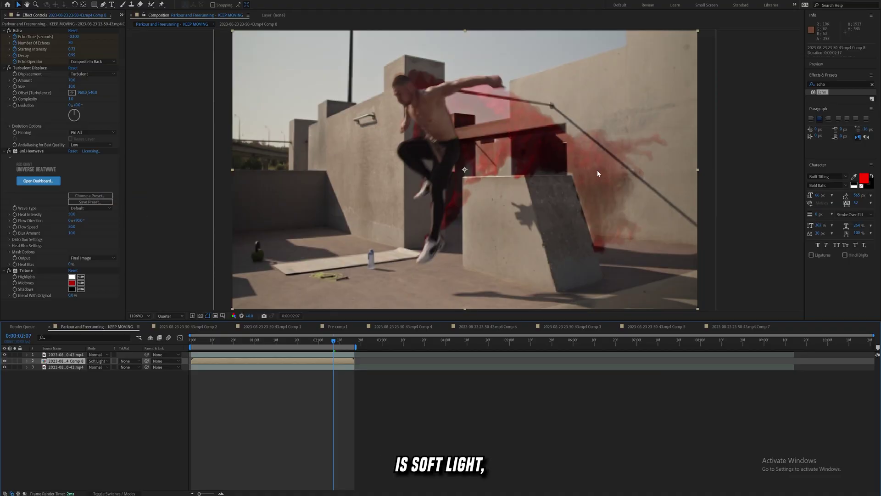
pyautogui.click(98, 361)
pyautogui.click(103, 149)
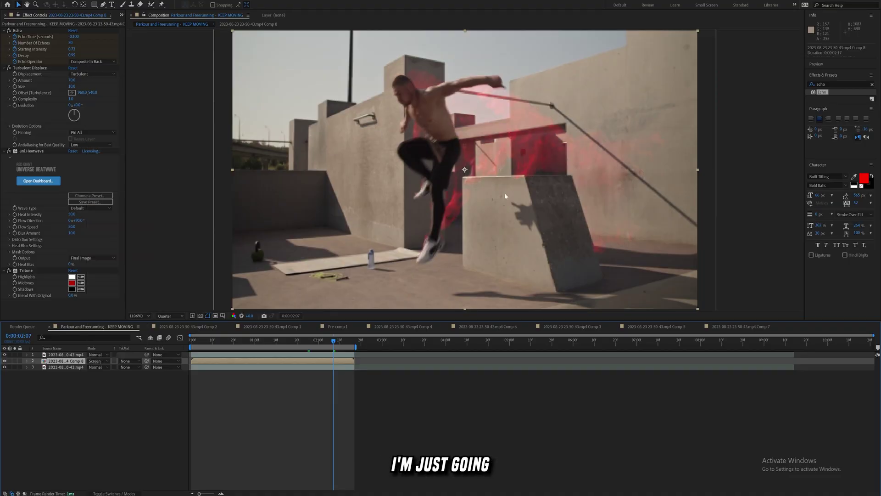
# Step: Apply Deep Glow to the smoke layer and preview from the start
pyautogui.hotkey('ctrl', 'space')
pyautogui.write('deep')
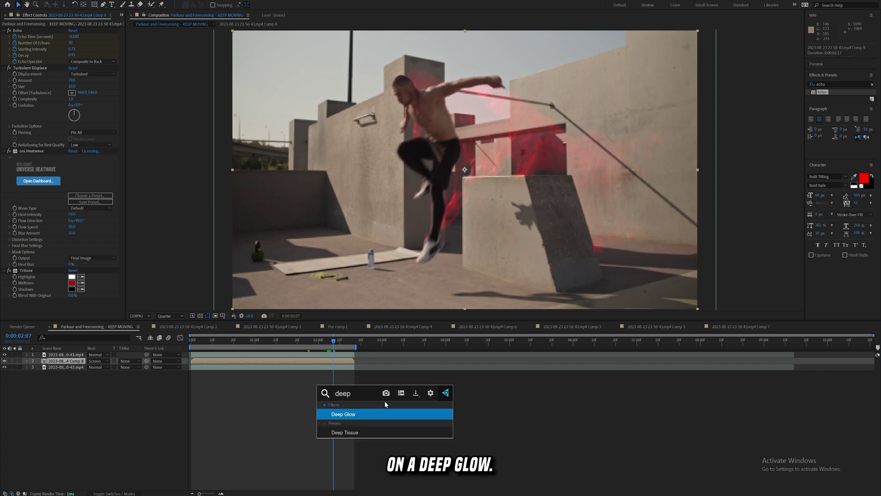
pyautogui.press('Return')
pyautogui.press('Home')
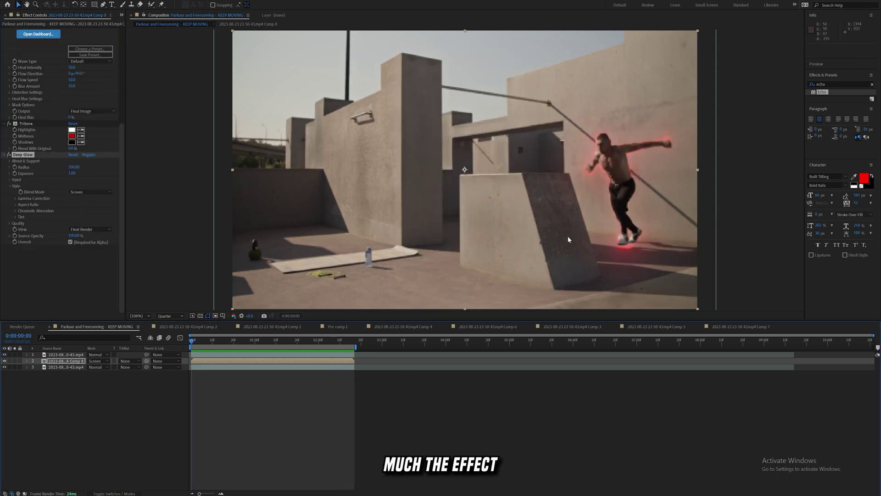
pyautogui.press('space')
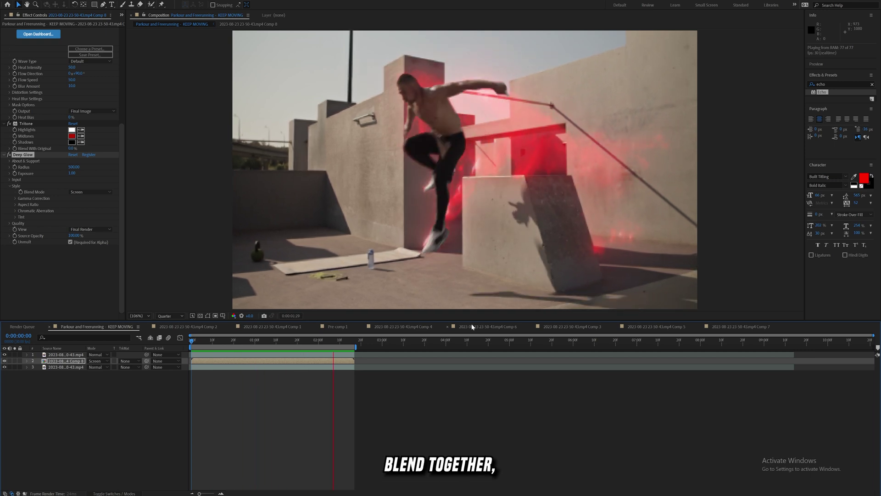
# Step: Copy Tritone onto the runner's roto layer with Blend With Original at 80%
pyautogui.scroll(5, 28, 267)
pyautogui.click(28, 270)
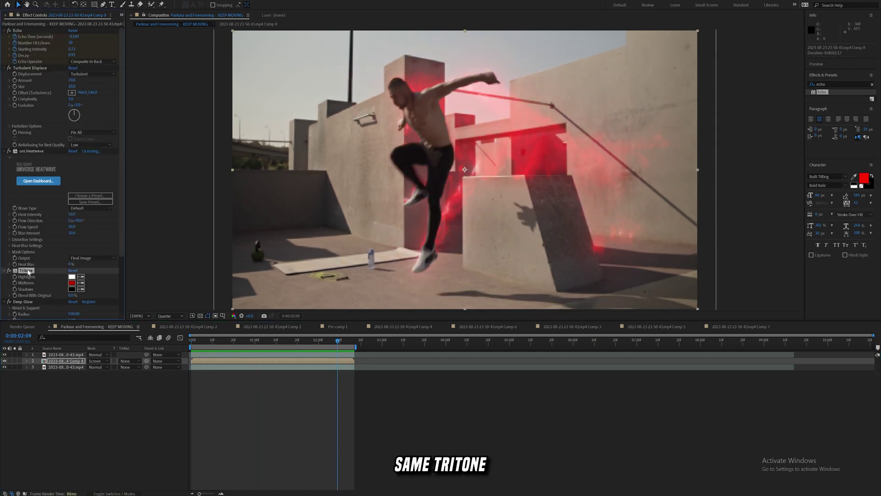
pyautogui.hotkey('ctrl', 'c')
pyautogui.click(309, 355)
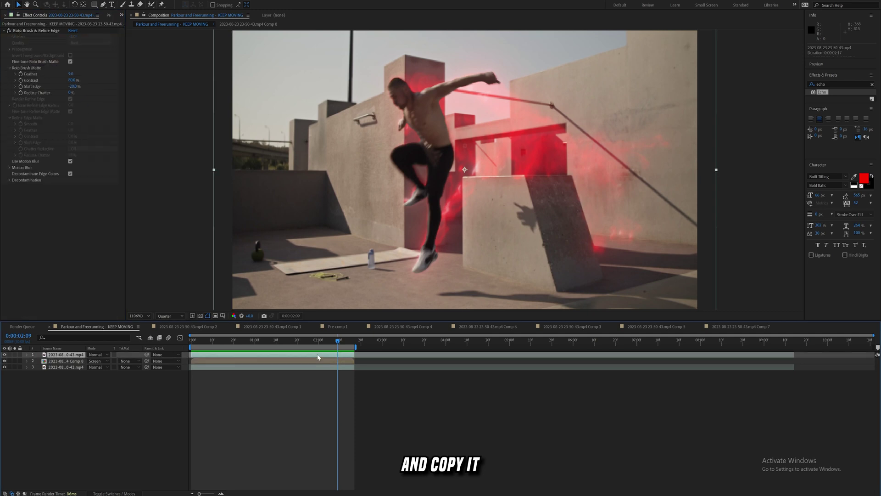
pyautogui.hotkey('ctrl', 'v')
pyautogui.moveTo(73, 211); pyautogui.dragTo(118, 208)
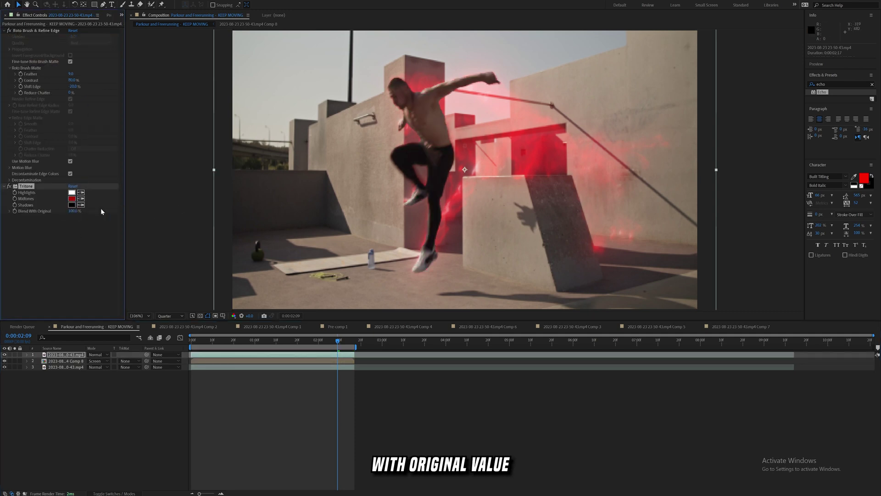
pyautogui.write('80')
pyautogui.press('Return')
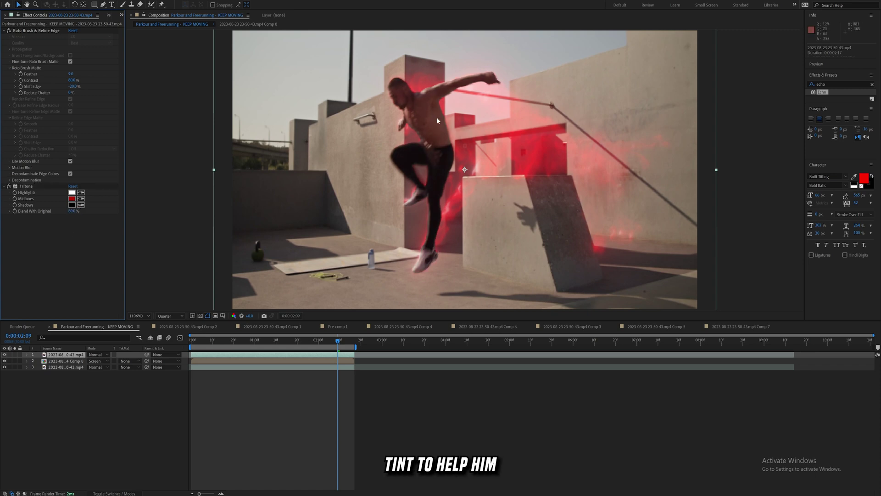
# Step: Select all three layers and start pre-composing them
pyautogui.click(129, 359)
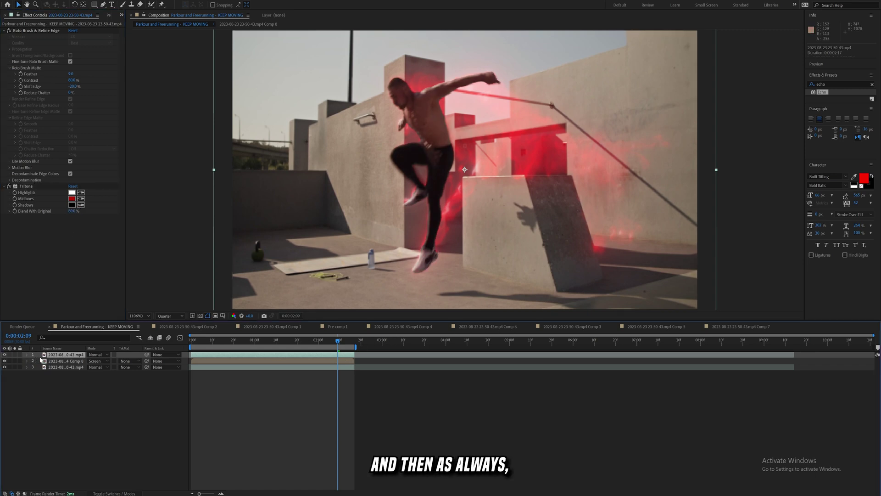
pyautogui.moveTo(37, 352); pyautogui.dragTo(46, 377)
pyautogui.hotkey('ctrl', 'shift', 'c')
pyautogui.click(449, 292)
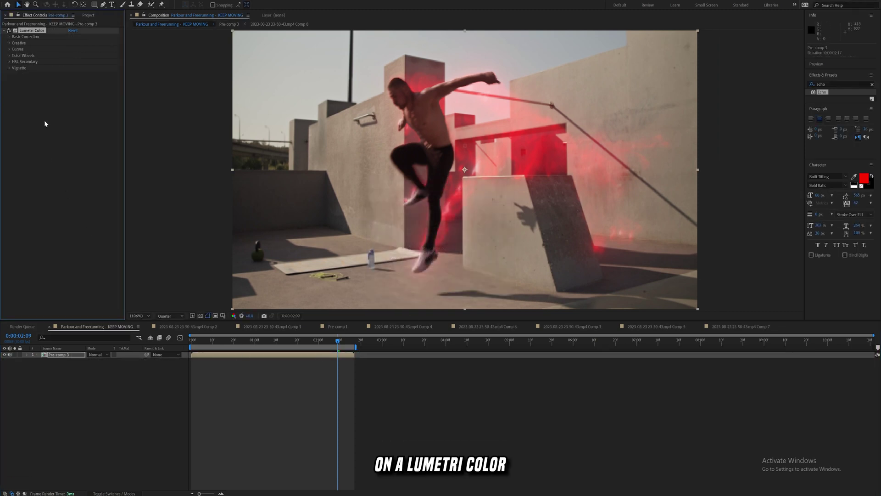
pyautogui.click(10, 37)
pyautogui.moveTo(86, 98)
pyautogui.mouseDown()
pyautogui.moveTo(101, 98)
pyautogui.moveTo(58, 111)
pyautogui.moveTo(92, 106)
pyautogui.mouseUp()
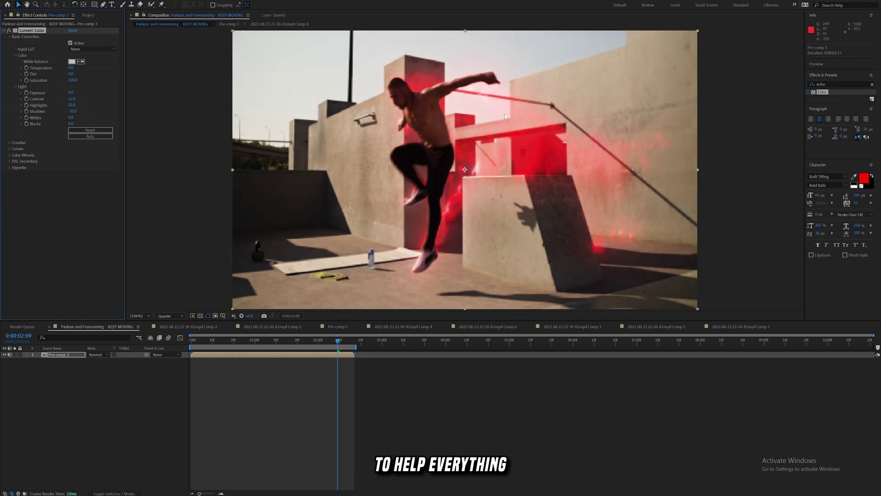
pyautogui.hotkey('ctrl', 'z')
pyautogui.hotkey('ctrl', 'z')
pyautogui.hotkey('ctrl', 'z')
pyautogui.hotkey('ctrl', 'z')
pyautogui.hotkey('ctrl', 'z')
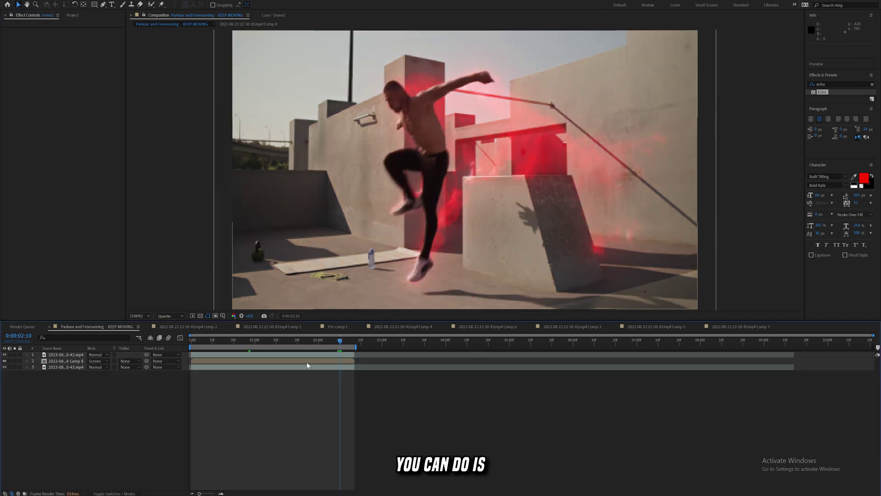
# Step: Duplicate the Comp 8 smoke echo layer and pre-compose the copy into Comp 9
pyautogui.click(307, 361)
pyautogui.hotkey('ctrl', 'd')
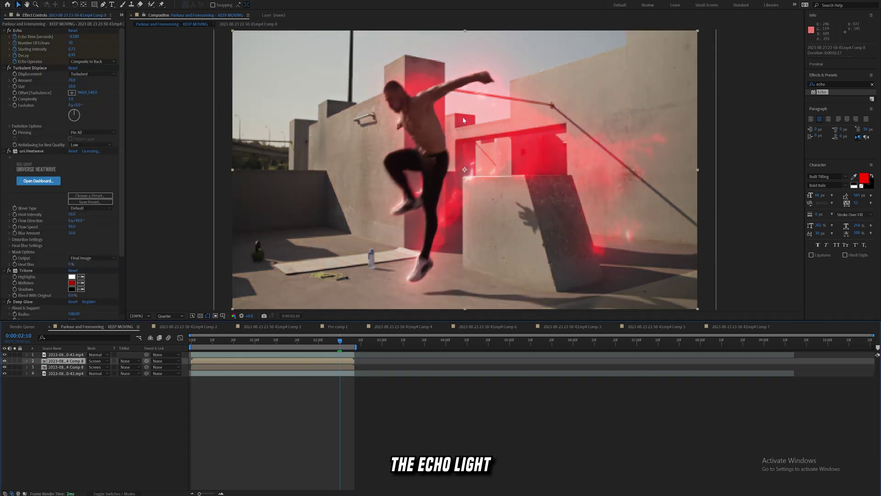
pyautogui.hotkey('ctrl', 'shift', 'c')
pyautogui.press('Return')
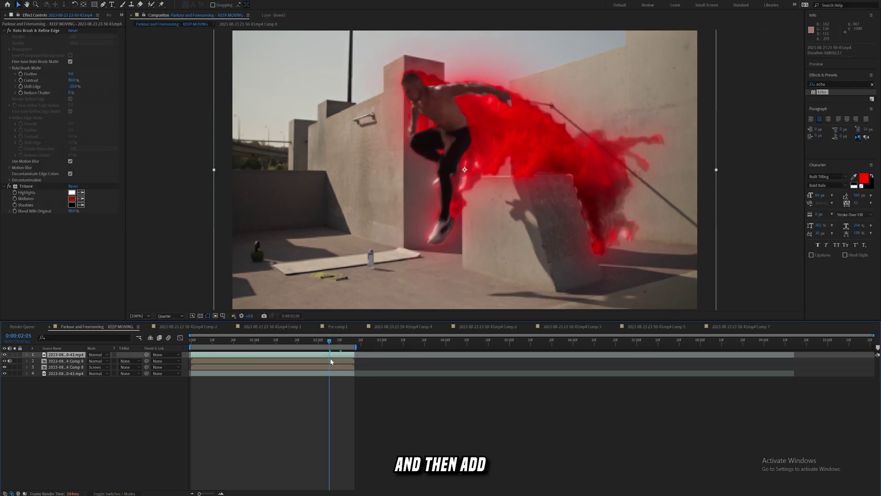
# Step: Apply S_EdgeDetect to the Comp 9 layer with Edge Smooth set to 0
pyautogui.click(330, 361)
pyautogui.hotkey('ctrl', 'space')
pyautogui.write('edge')
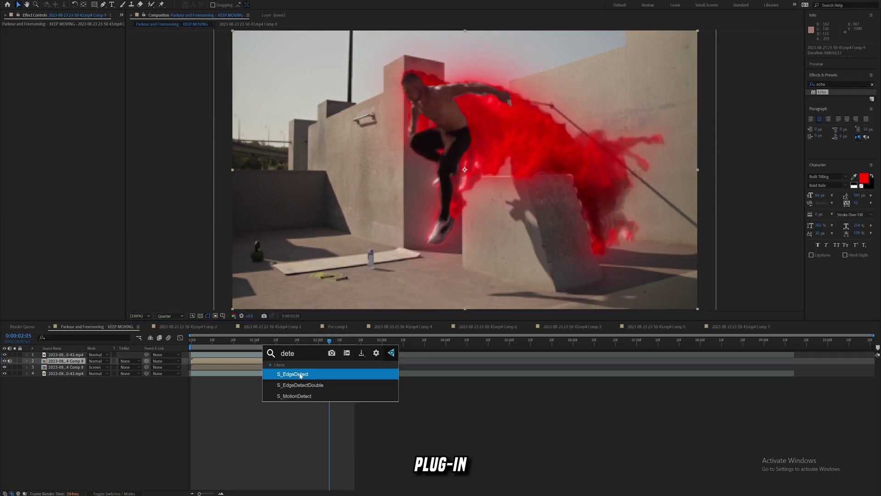
pyautogui.click(300, 375)
pyautogui.moveTo(72, 80)
pyautogui.mouseDown()
pyautogui.moveTo(62, 101)
pyautogui.moveTo(66, 94)
pyautogui.mouseUp()
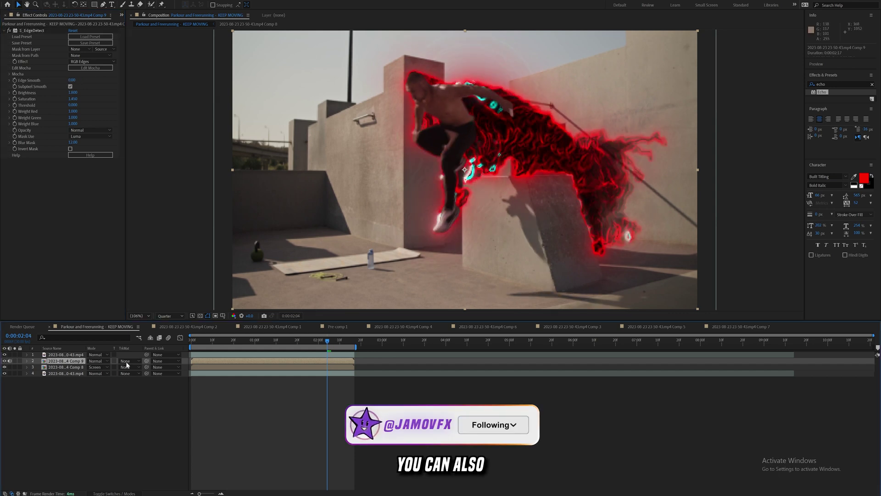
# Step: Set the Comp 9 edge outline layer's blending mode to Screen and preview from the start
pyautogui.click(95, 361)
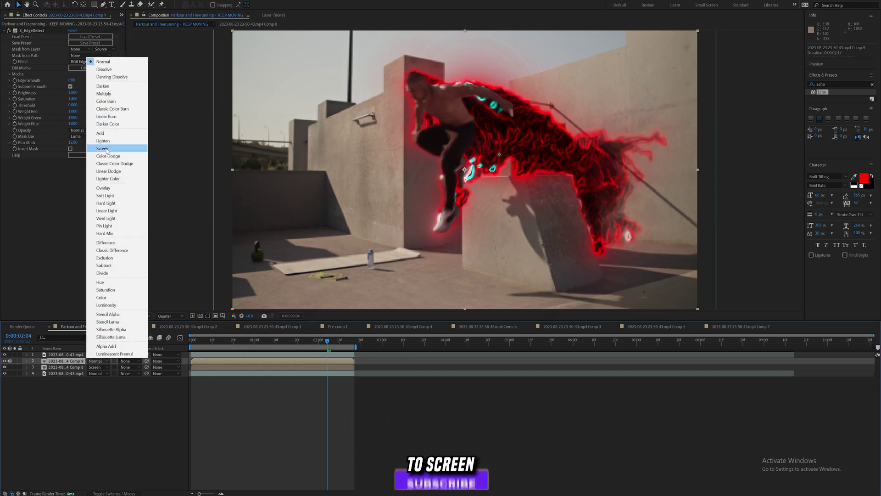
pyautogui.click(106, 145)
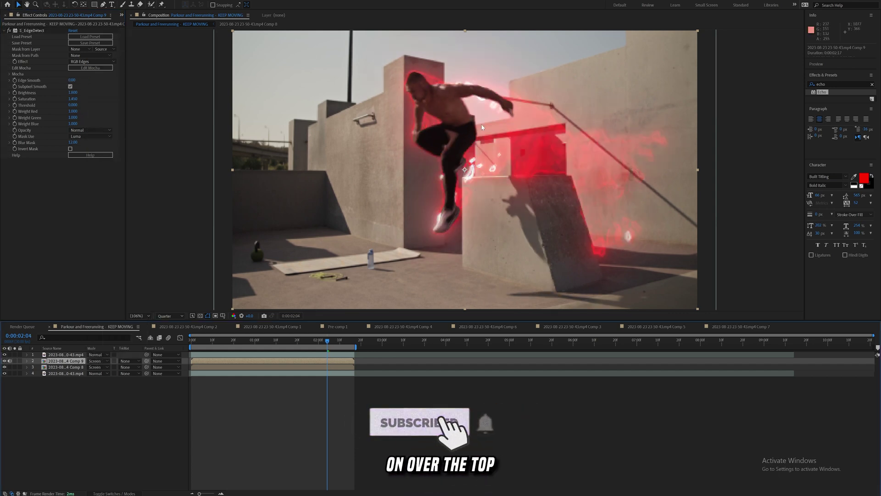
pyautogui.press('Home')
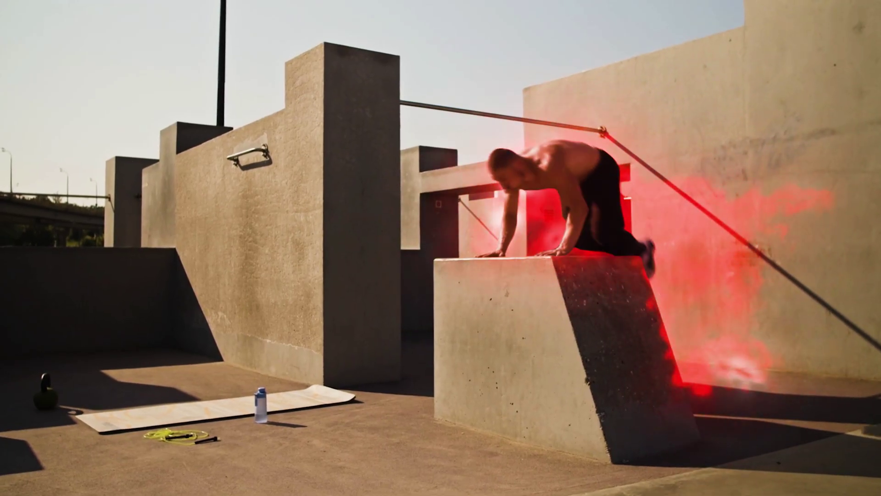
# Step: Apply S_Distort to the Comp 8 smoke layer and move to frame 0:00:02:01
pyautogui.write('pl')
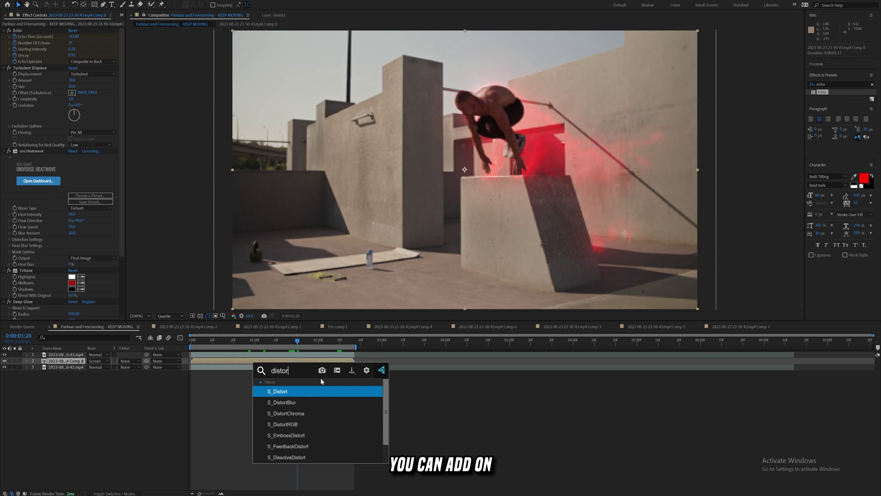
pyautogui.press('Return')
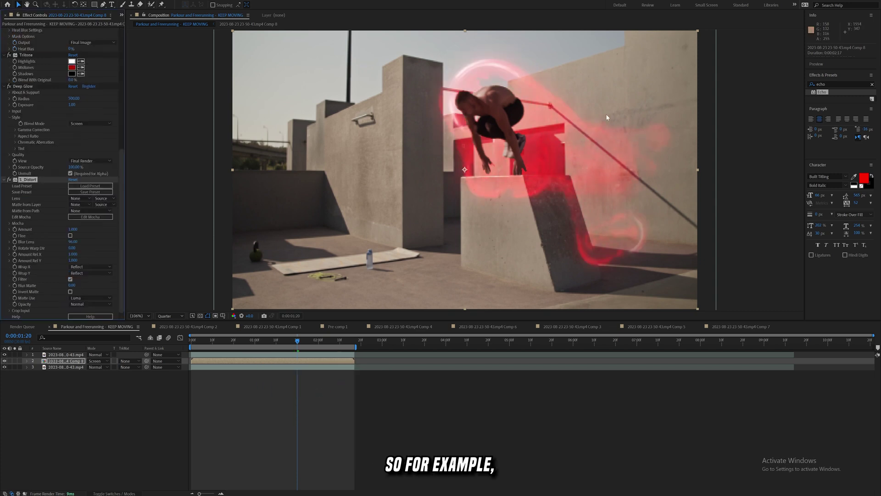
pyautogui.moveTo(321, 345); pyautogui.dragTo(320, 341)
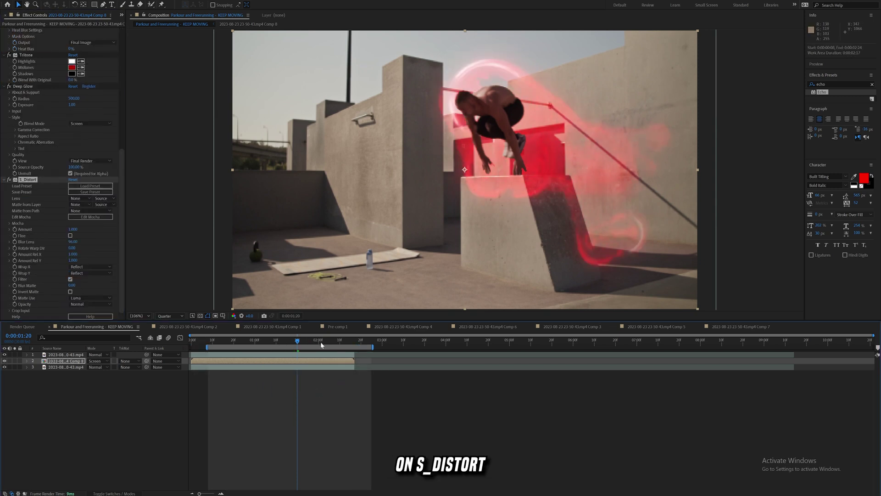
pyautogui.click(321, 341)
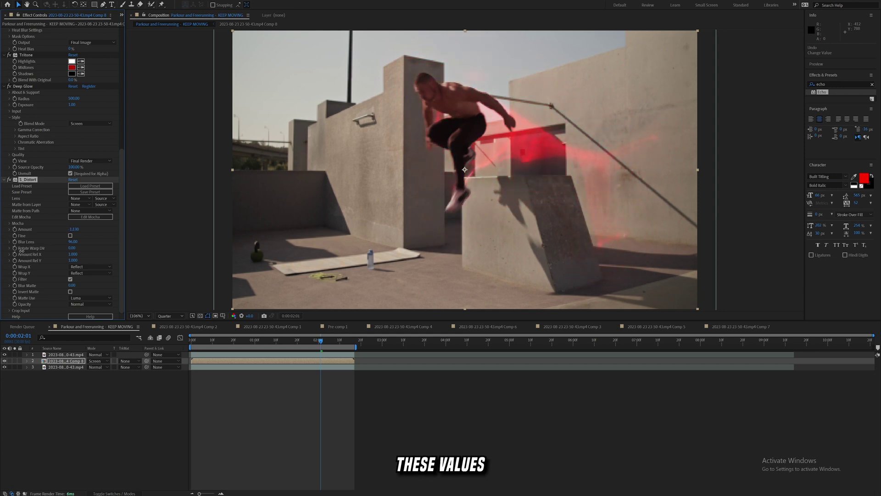